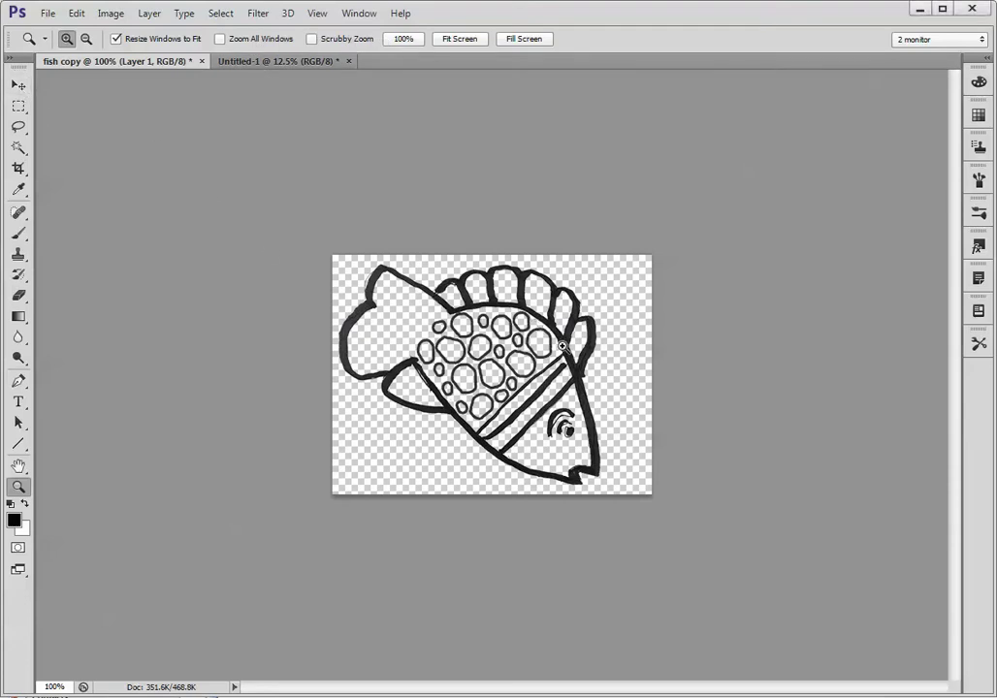
Step: Drag the fish drawing with the Move tool onto the blank A4 Untitled-1 page as Layer 1
left_click(18, 87)
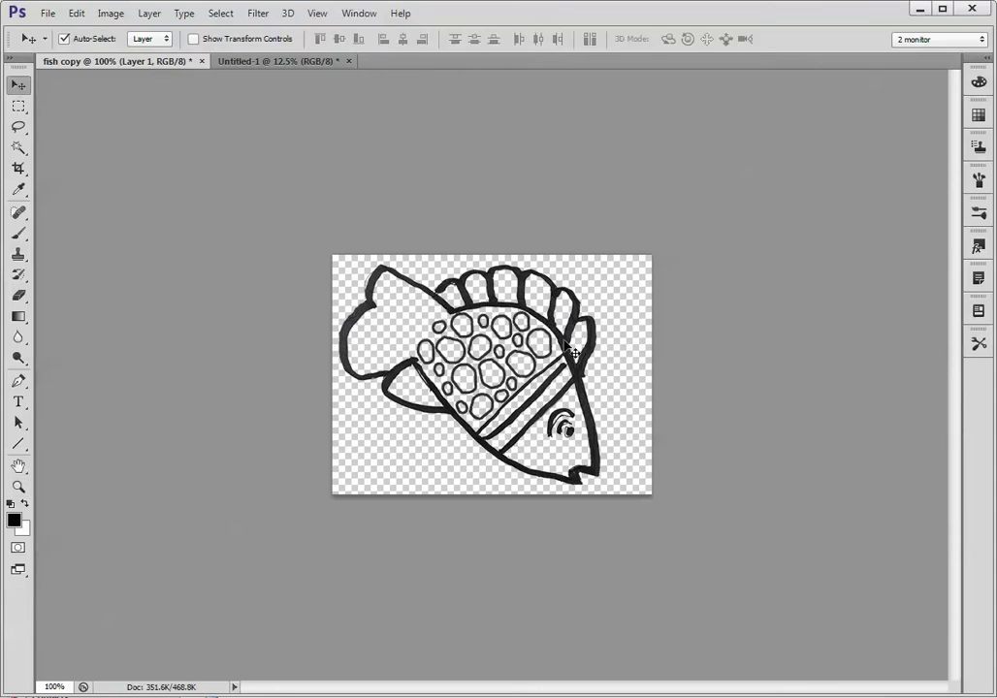
left_click_drag(573, 353, 302, 65)
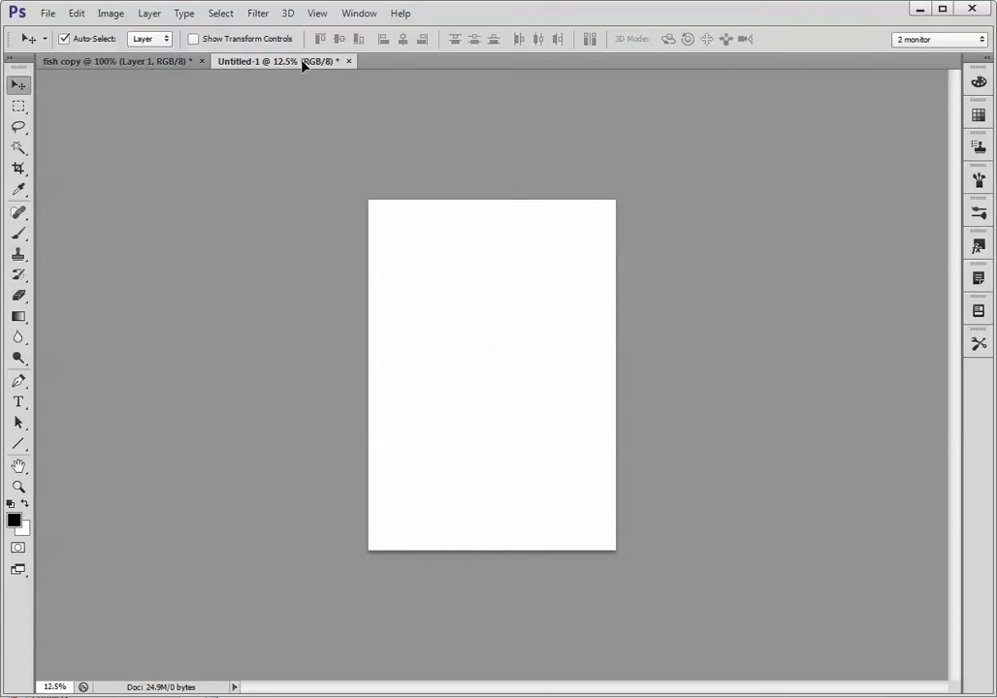
left_click_drag(303, 65, 489, 398)
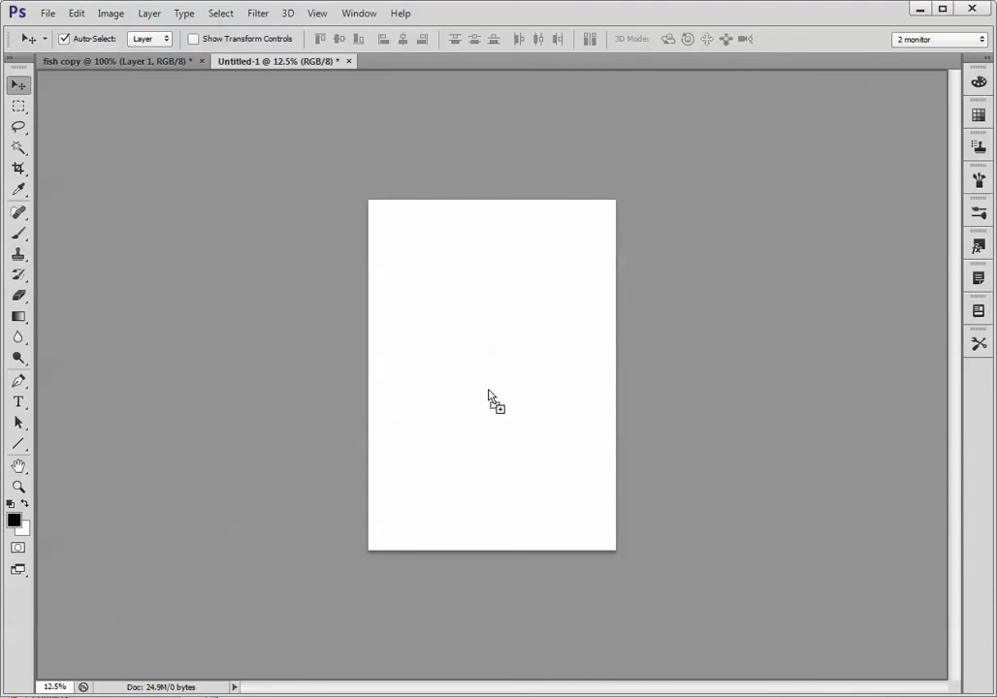
mouse_move(489, 398)
left_mouse_down()
mouse_move(497, 402)
mouse_move(468, 315)
mouse_move(483, 378)
mouse_move(475, 375)
left_mouse_up()
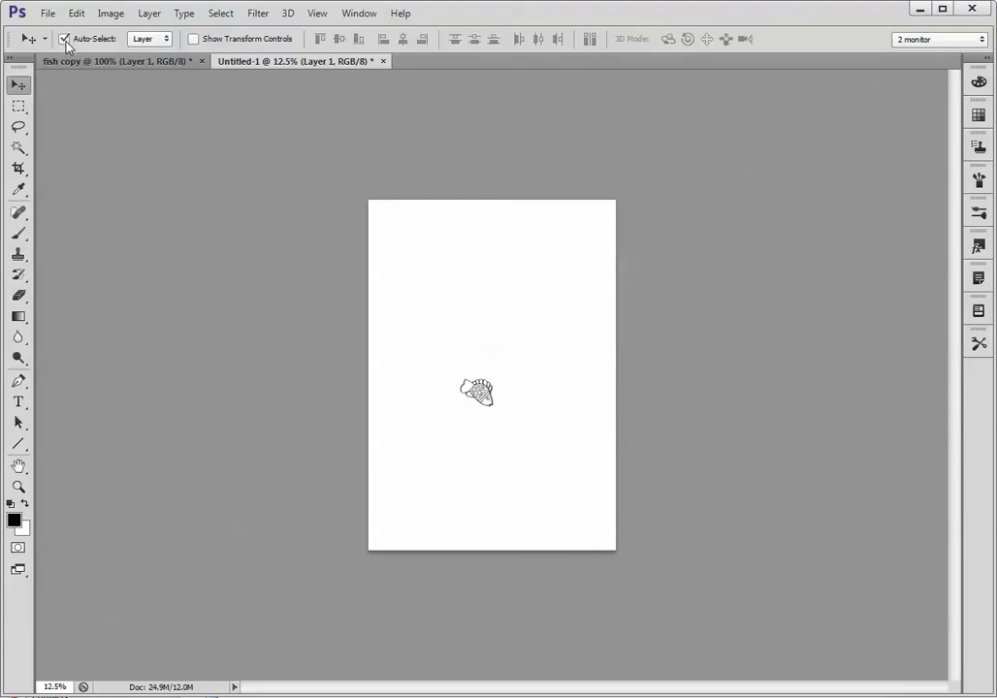
Step: Turn off Auto-Select and move the fish copy to the page's top-left corner
left_click(64, 39)
left_click_drag(462, 353, 494, 395)
left_click_drag(524, 448, 430, 256)
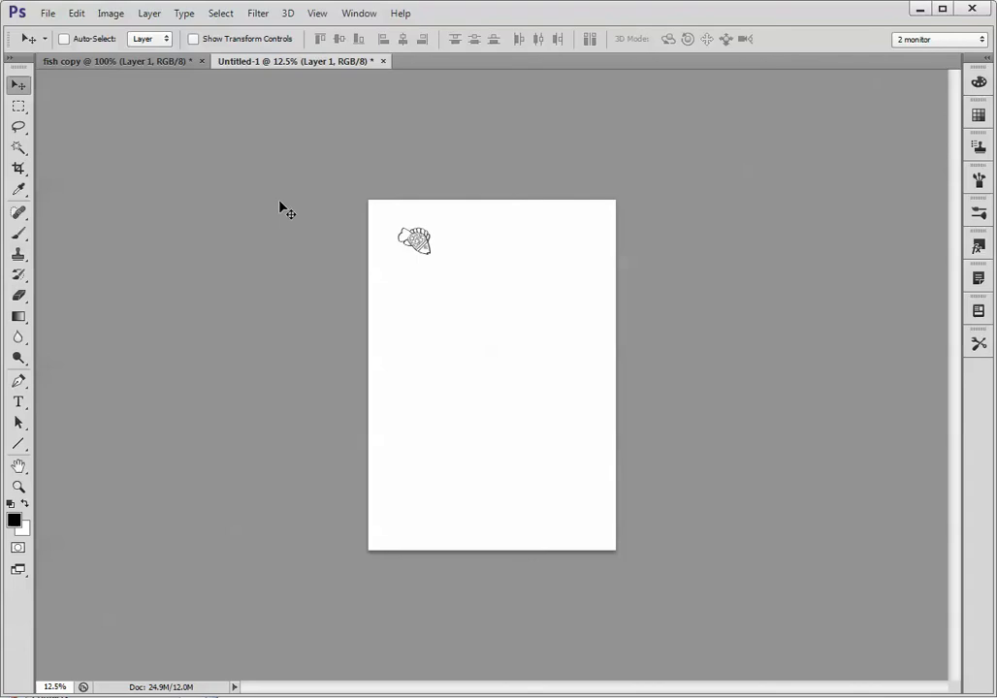
Step: Close Untitled-1 without saving and bring up the Edit > Preferences submenu
left_click(384, 63)
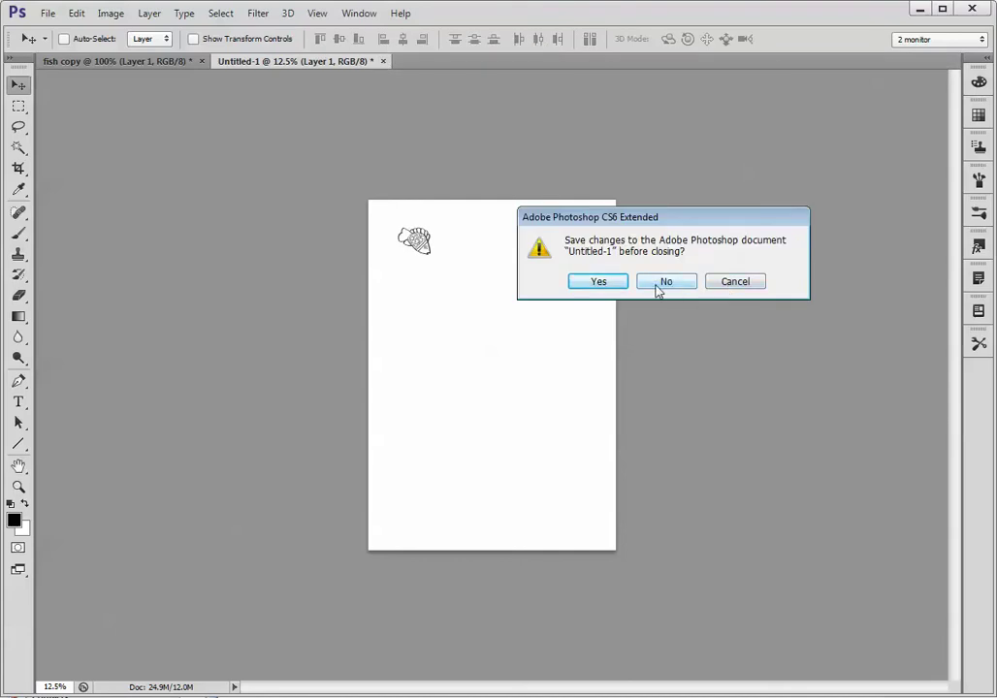
left_click(665, 282)
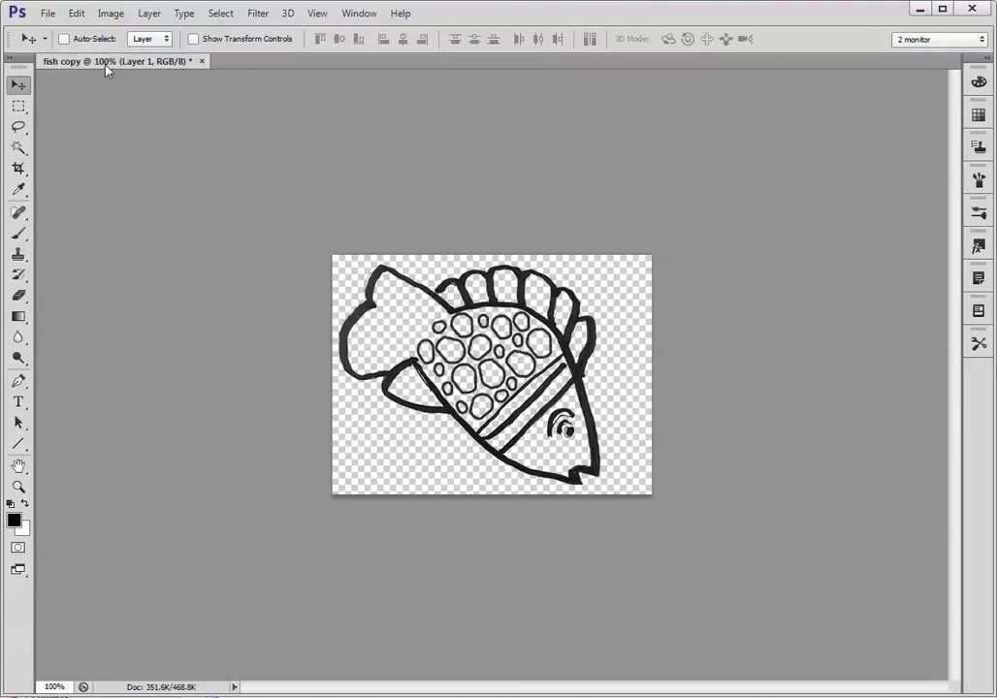
left_click(78, 13)
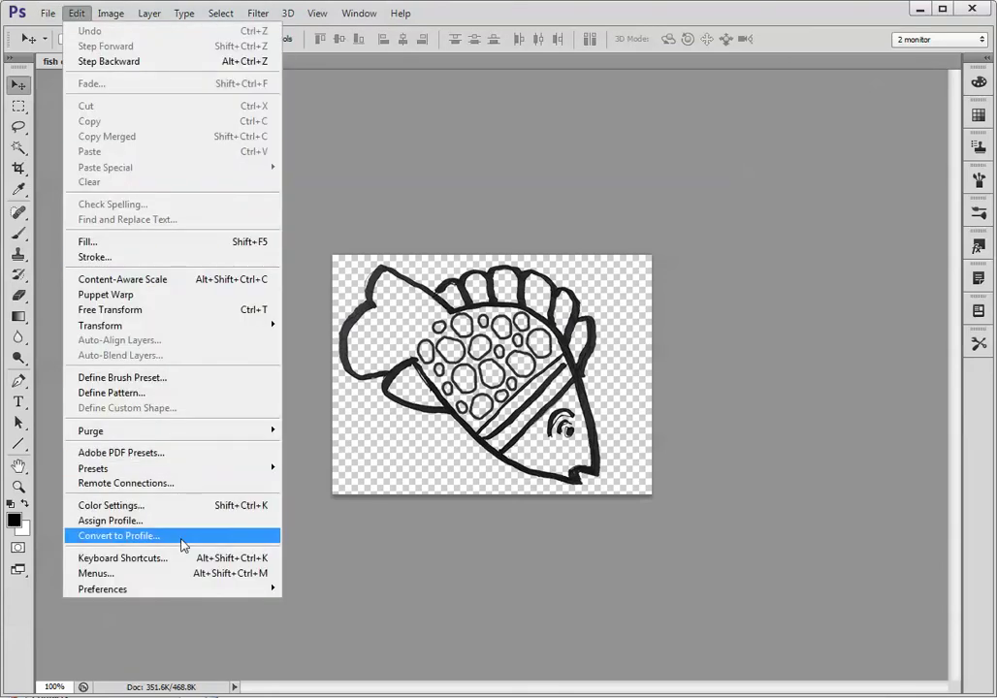
mouse_move(180, 593)
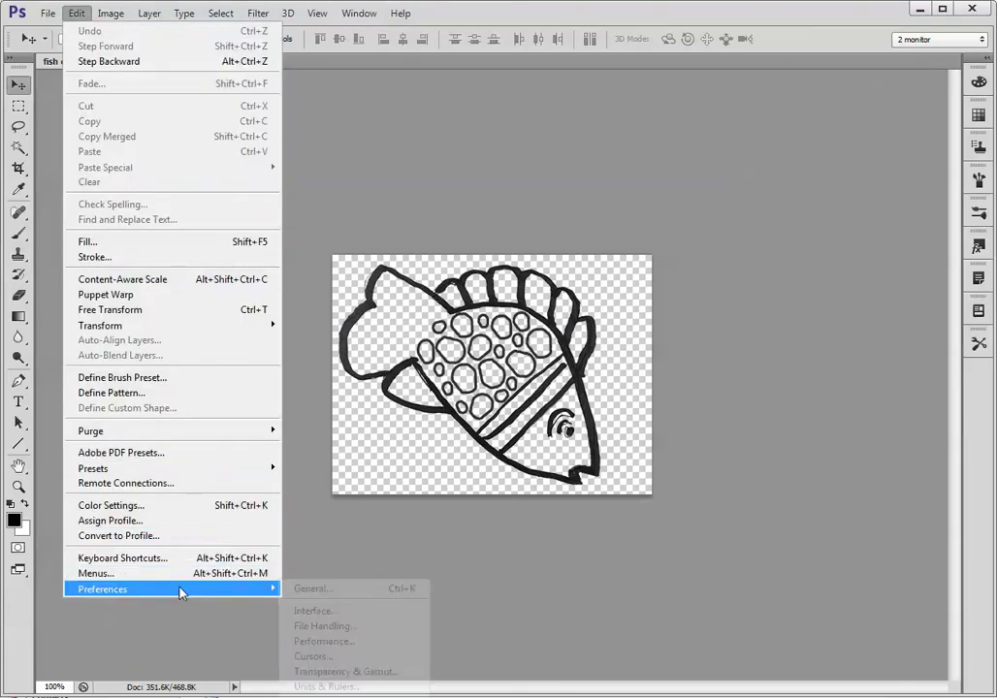
Step: Uncheck Enable Floating Document Window Docking in Interface preferences and confirm with OK
left_click(341, 621)
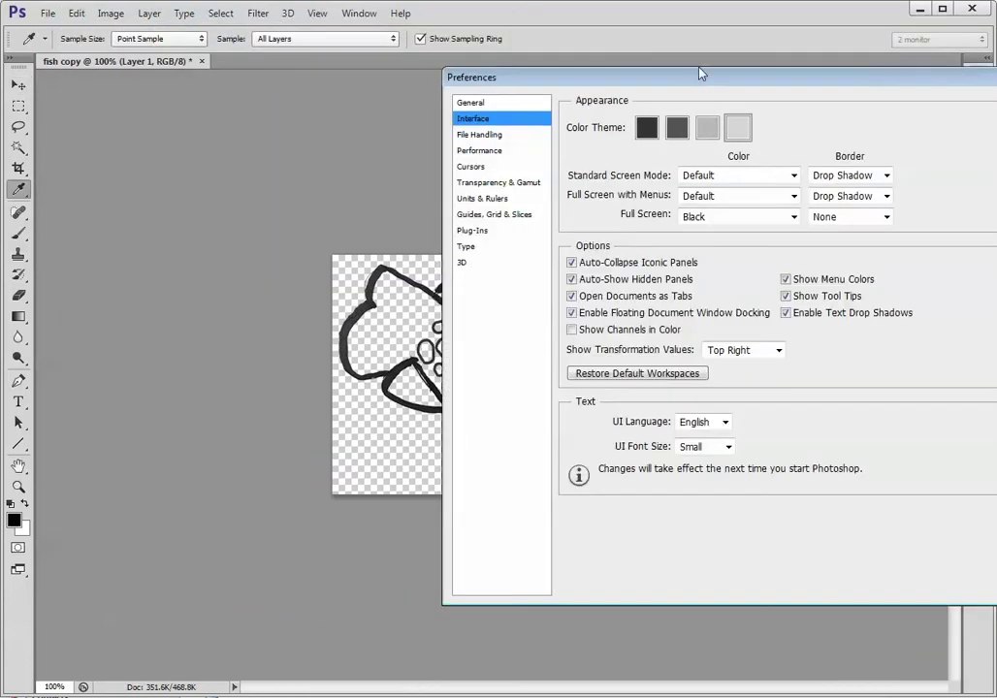
left_click_drag(700, 76, 383, 89)
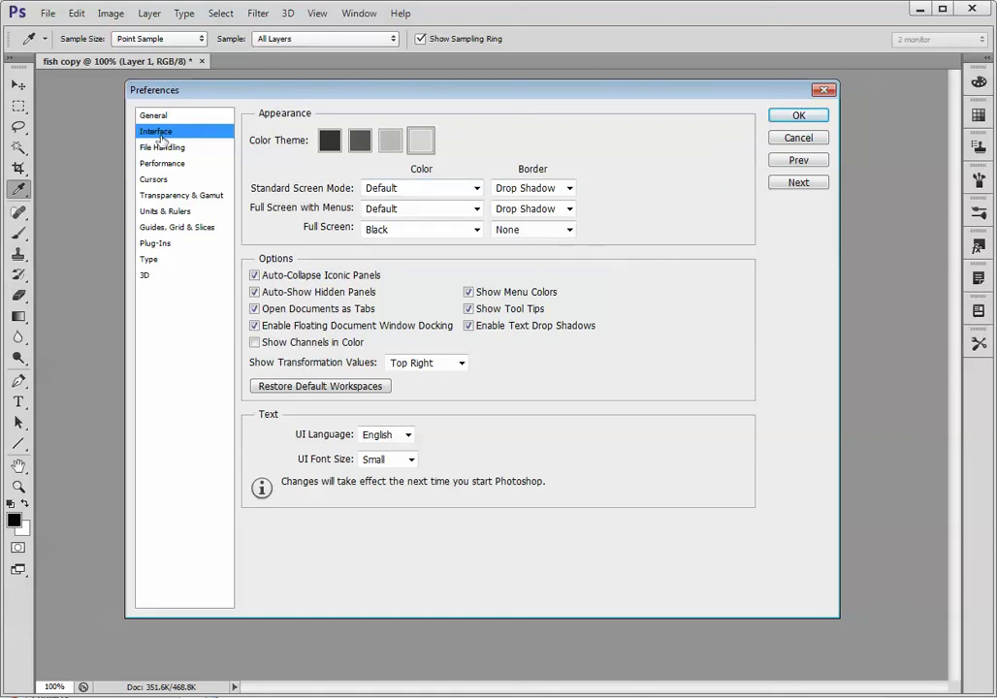
left_click(254, 326)
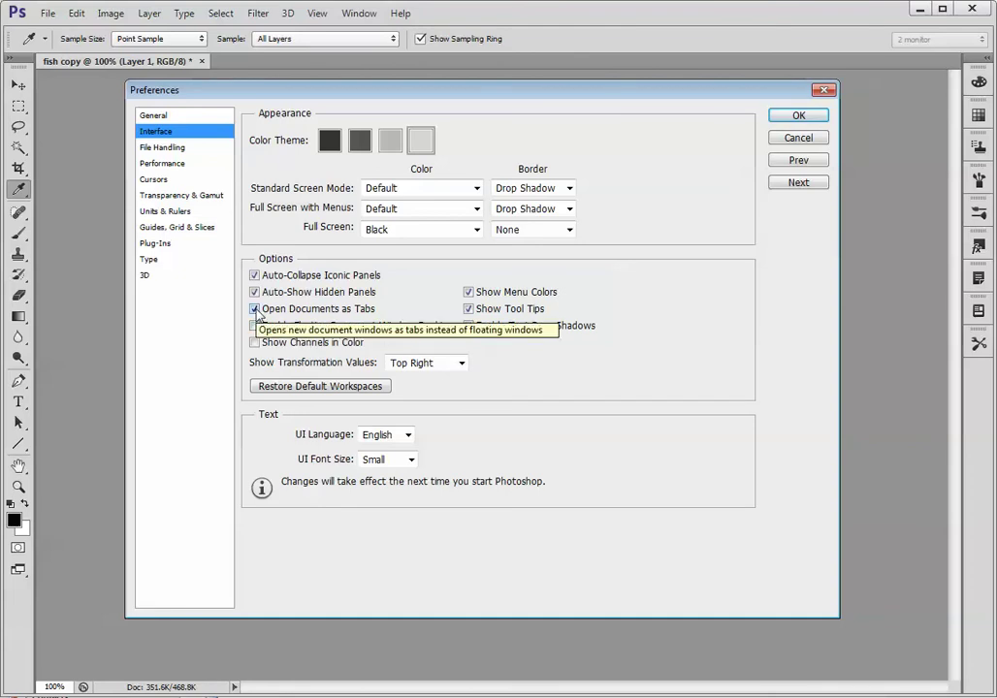
left_click(798, 116)
key("v")
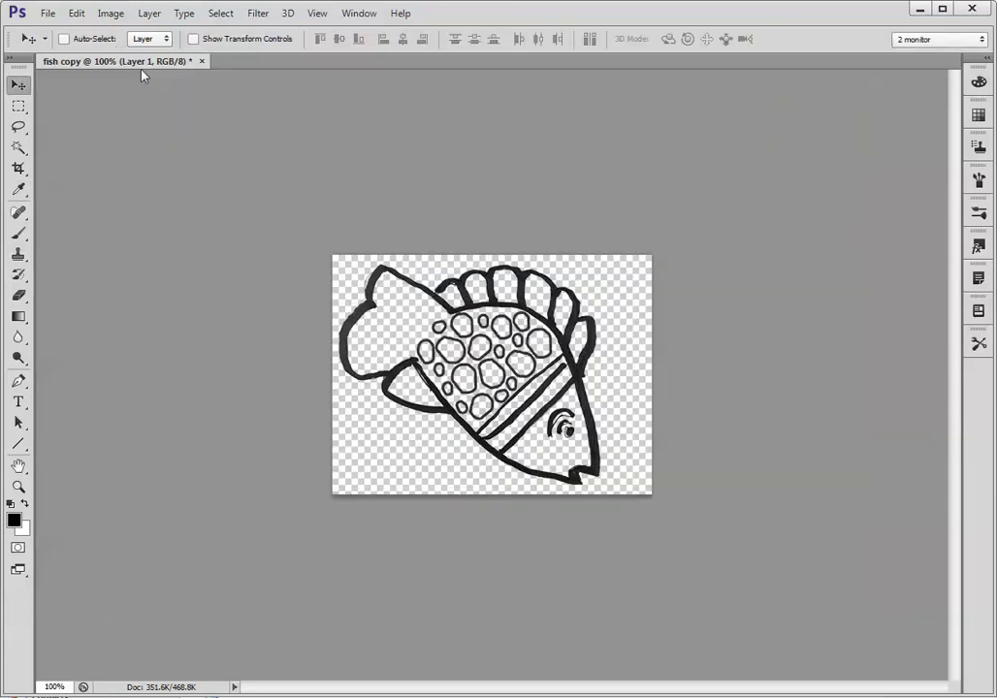
Step: Float the fish copy document in its own window with Window > Arrange > Float All in Windows
left_click(359, 17)
mouse_move(366, 36)
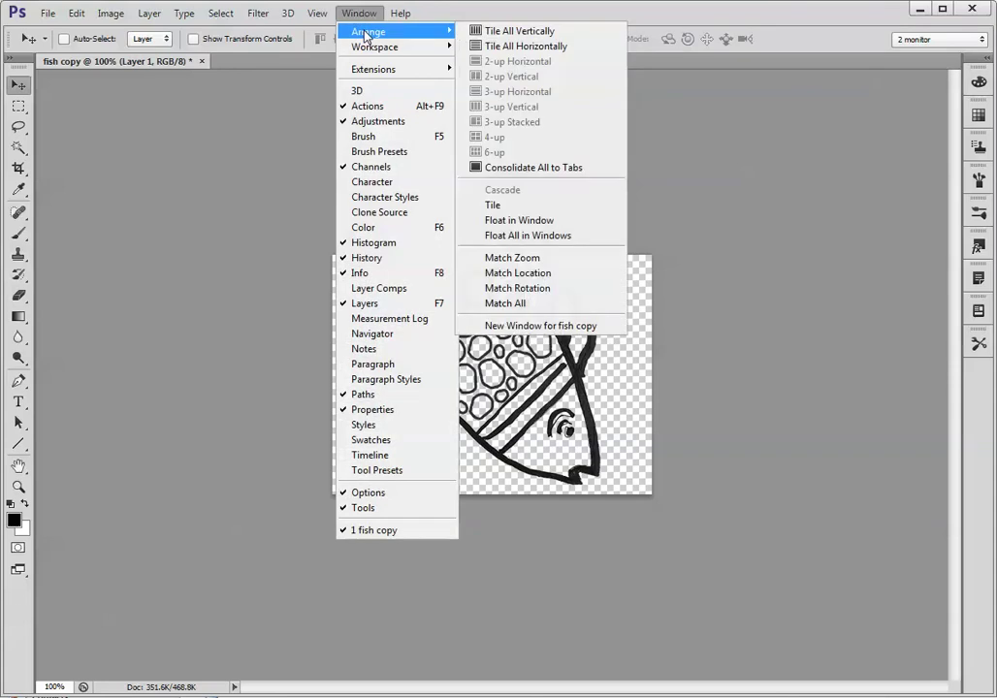
left_click(541, 238)
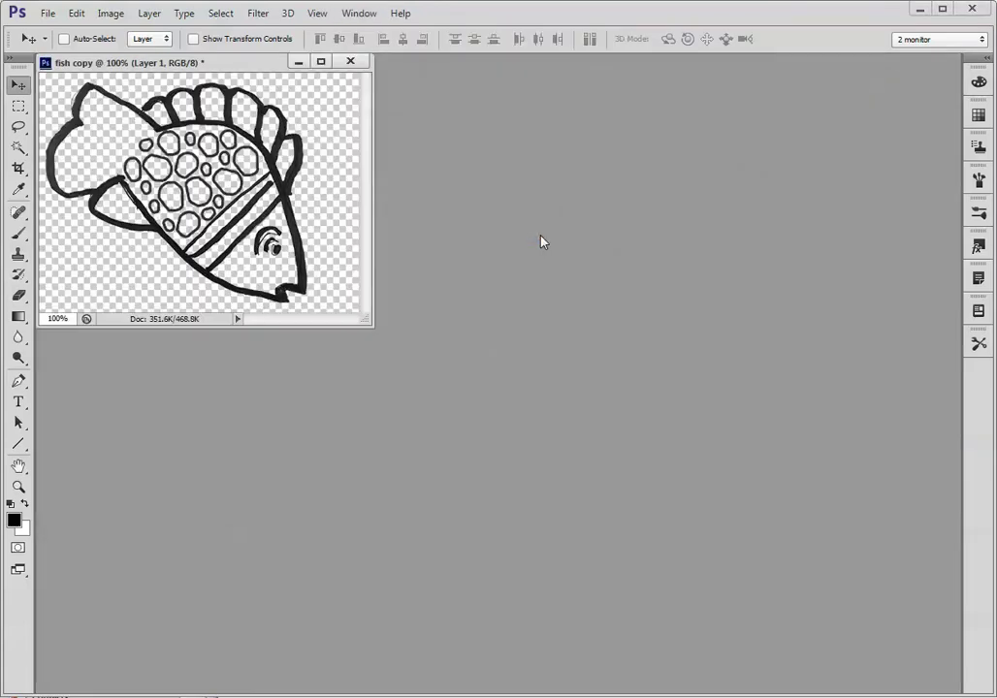
Step: Bring up the File > Open dialog, then cancel it without opening anything
left_click(46, 16)
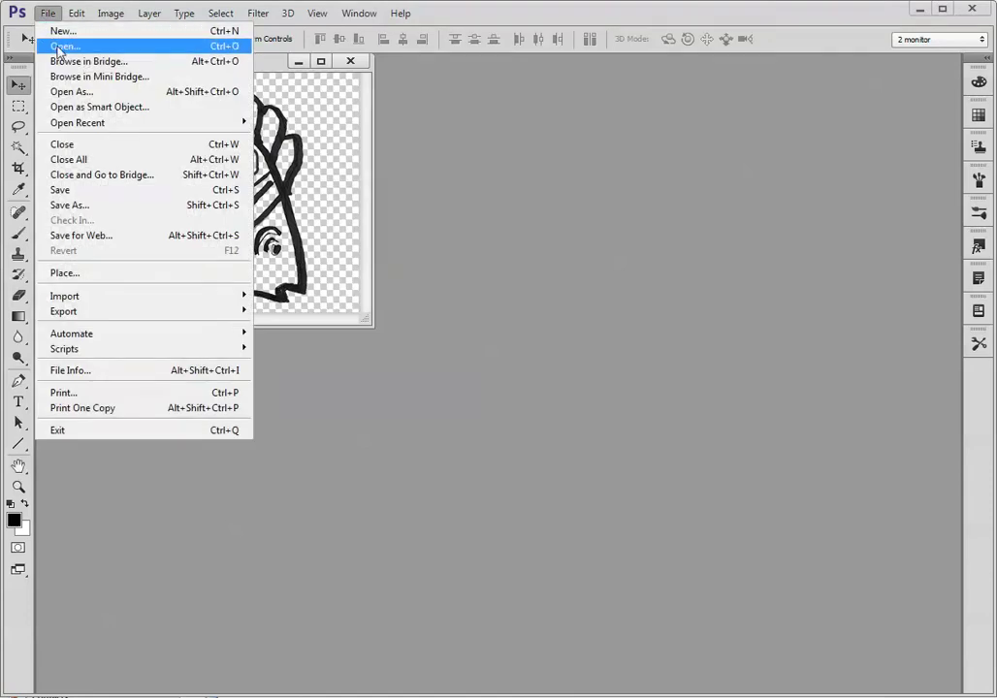
left_click(59, 49)
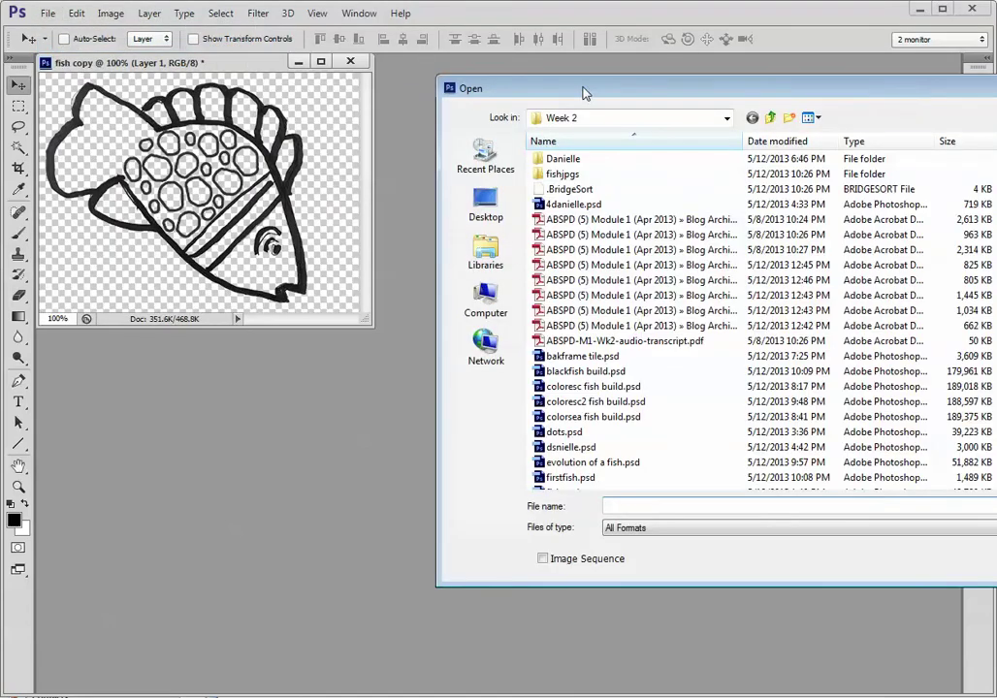
left_click_drag(585, 92, 340, 147)
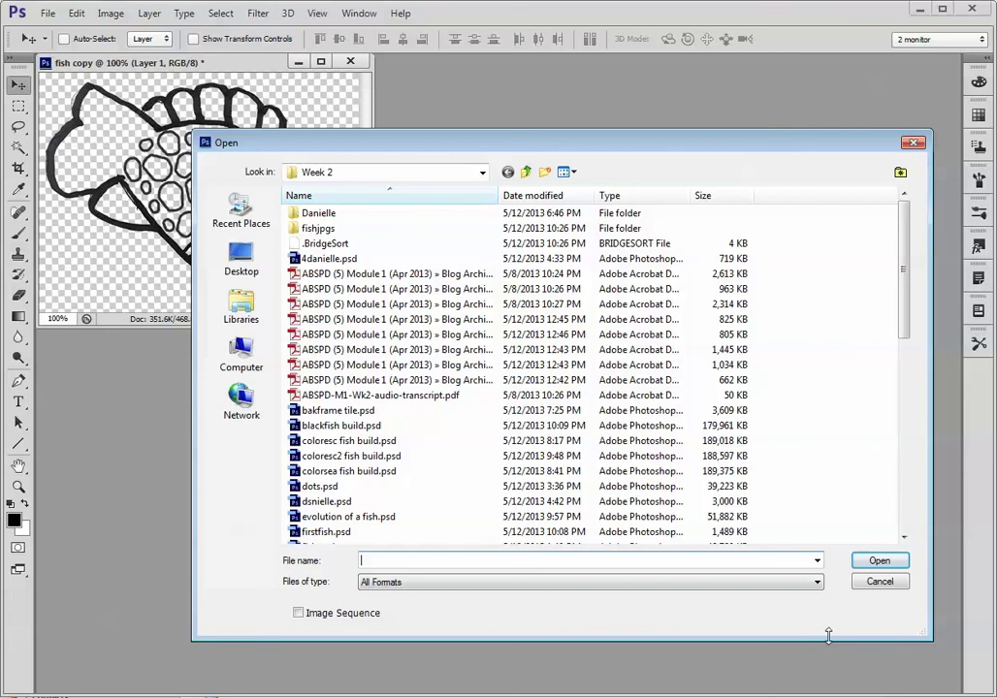
left_click(882, 583)
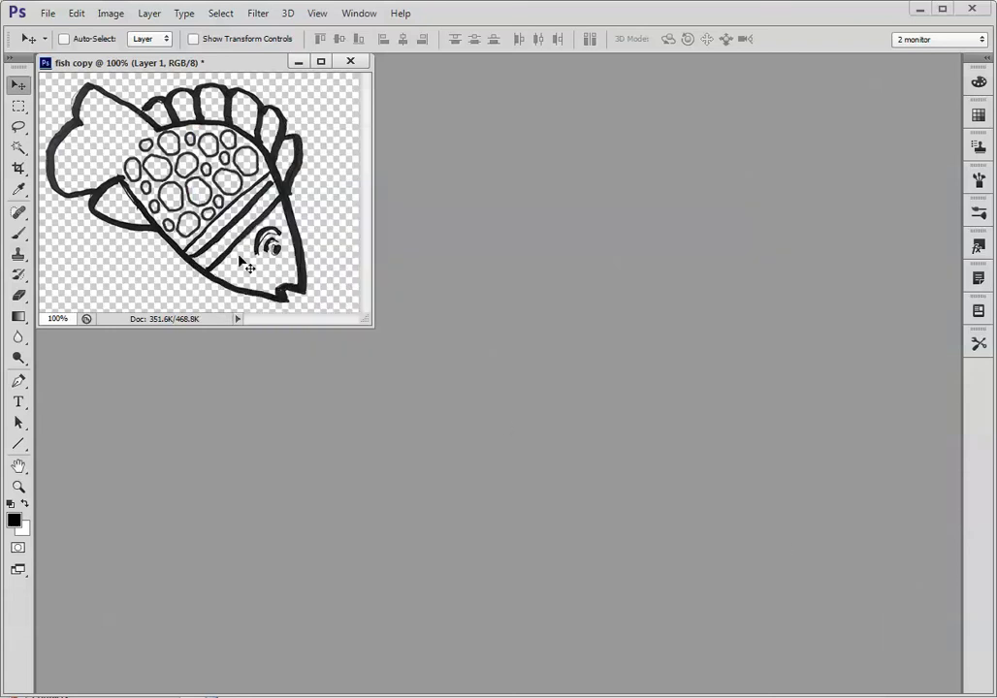
Step: Create a new blank International Paper A4 document, Untitled-1, at 300 pixels/inch
left_click(47, 15)
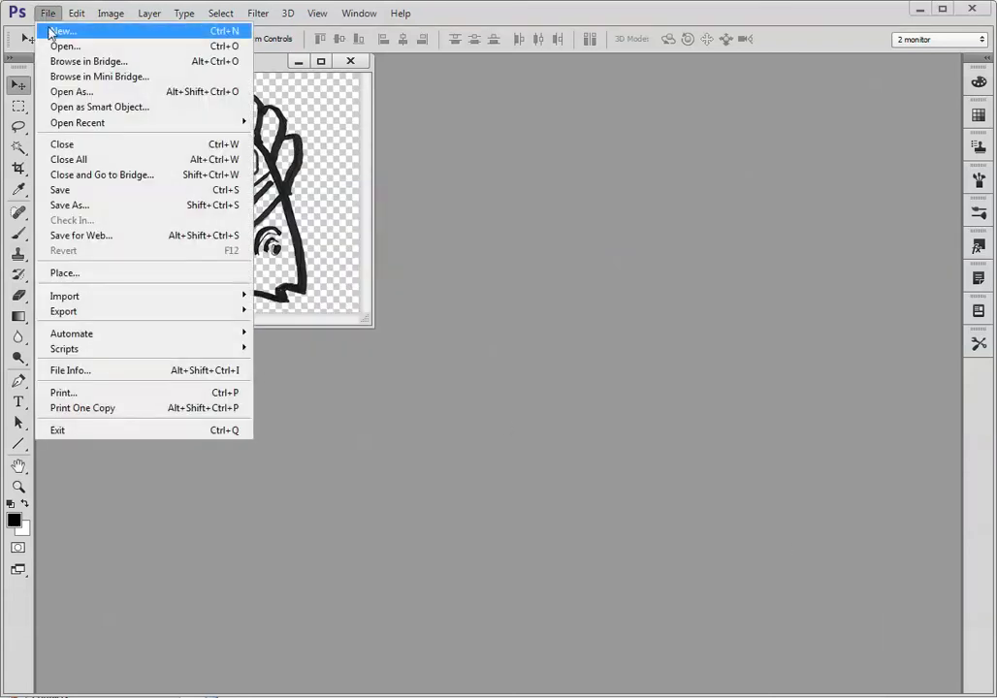
left_click(60, 30)
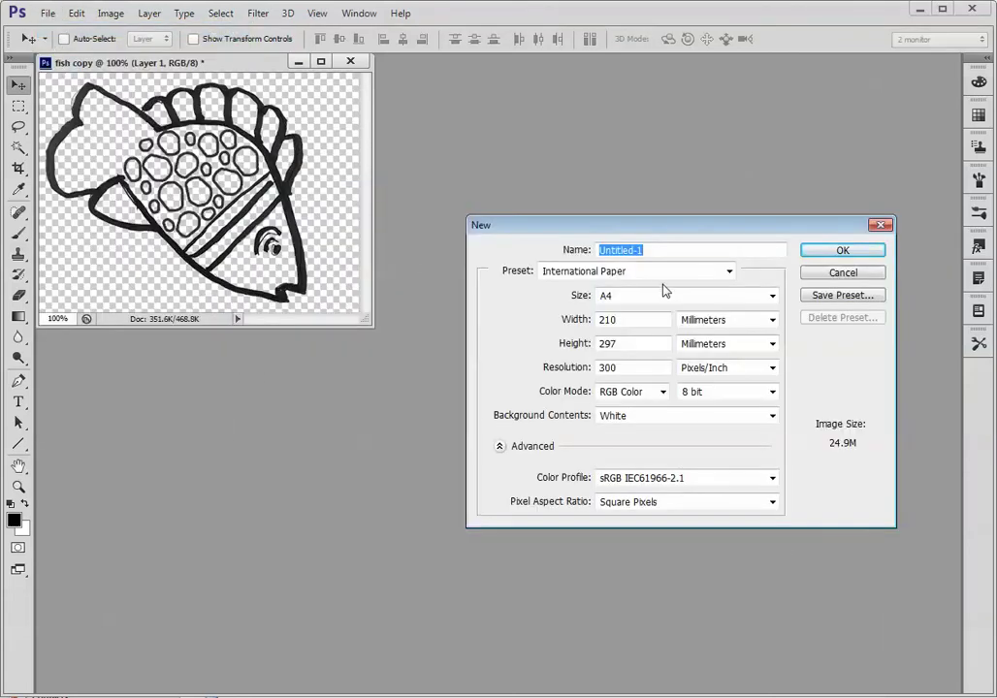
left_click(847, 252)
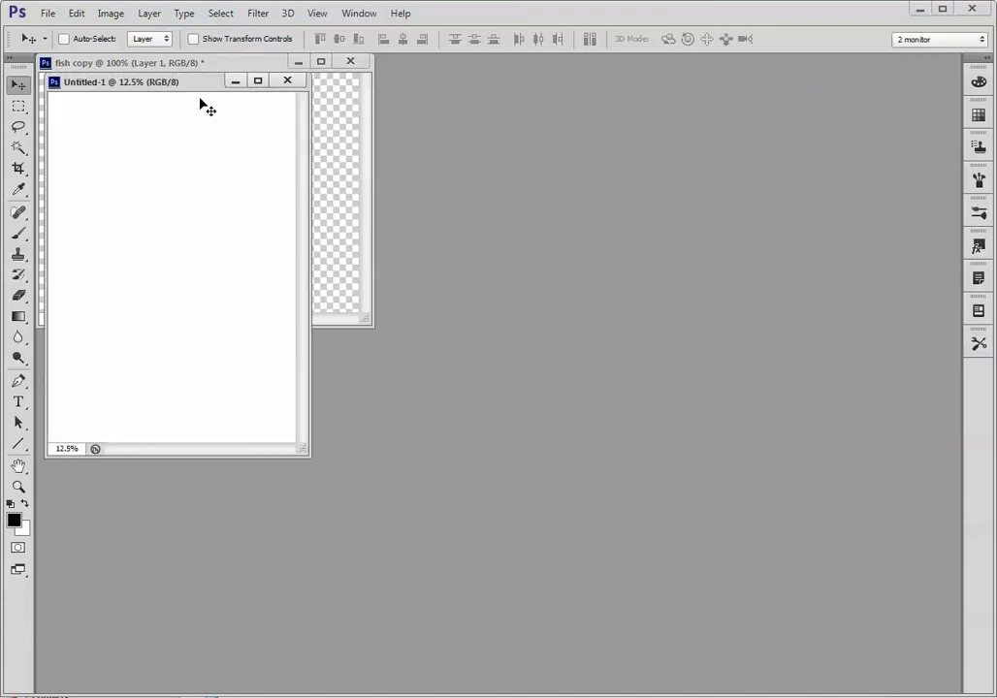
Step: Arrange the fish copy and blank A4 windows side by side
left_click_drag(167, 87, 544, 85)
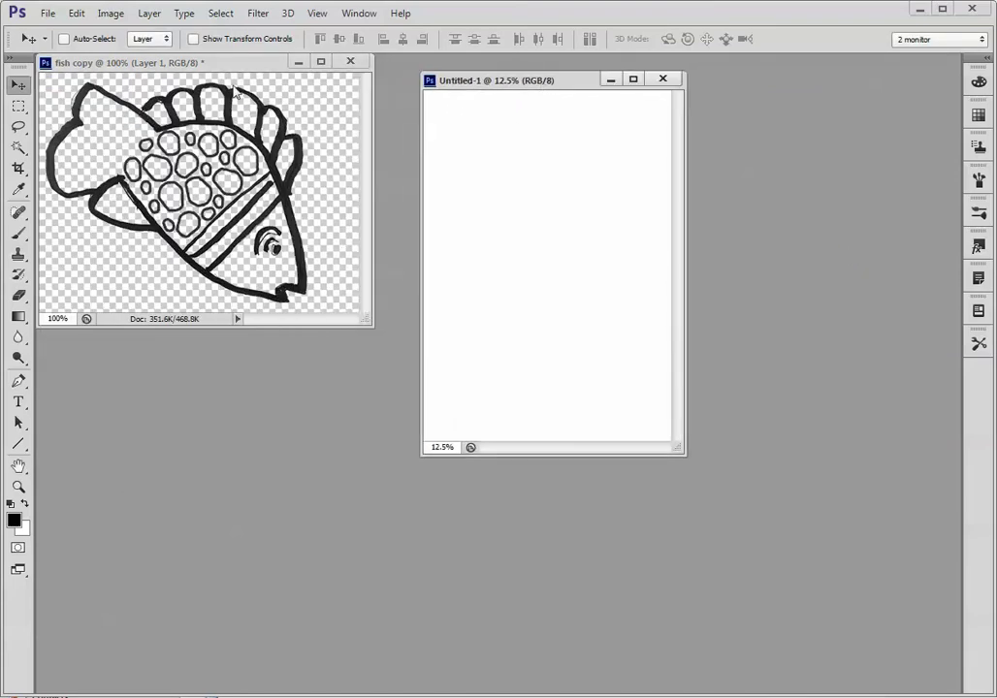
left_click_drag(223, 62, 276, 258)
left_click_drag(487, 90, 628, 123)
left_click_drag(277, 260, 235, 90)
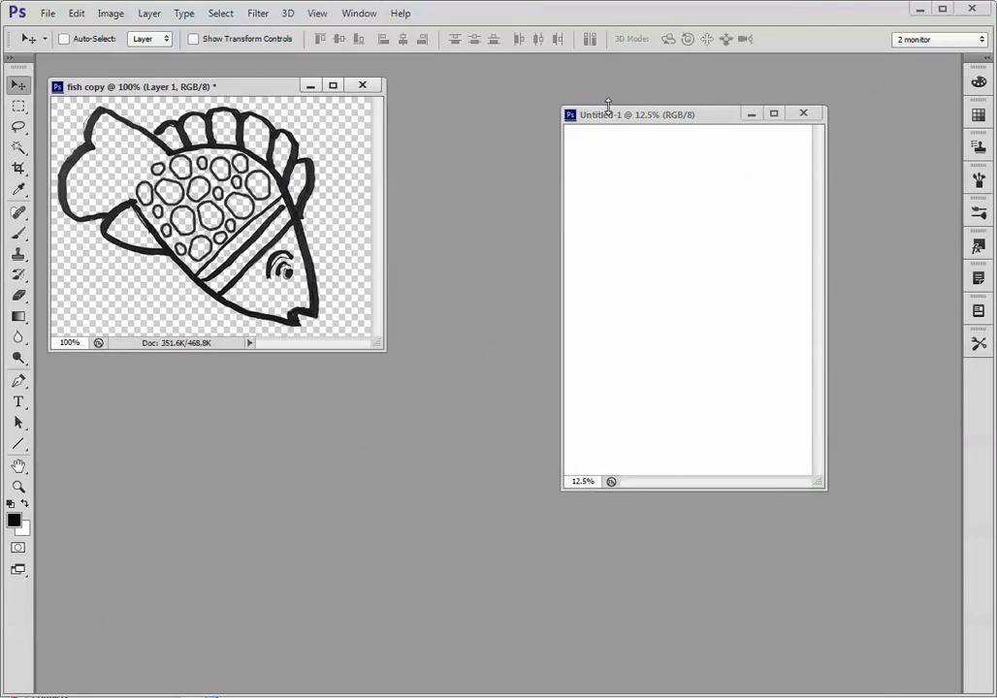
left_click_drag(629, 121, 495, 102)
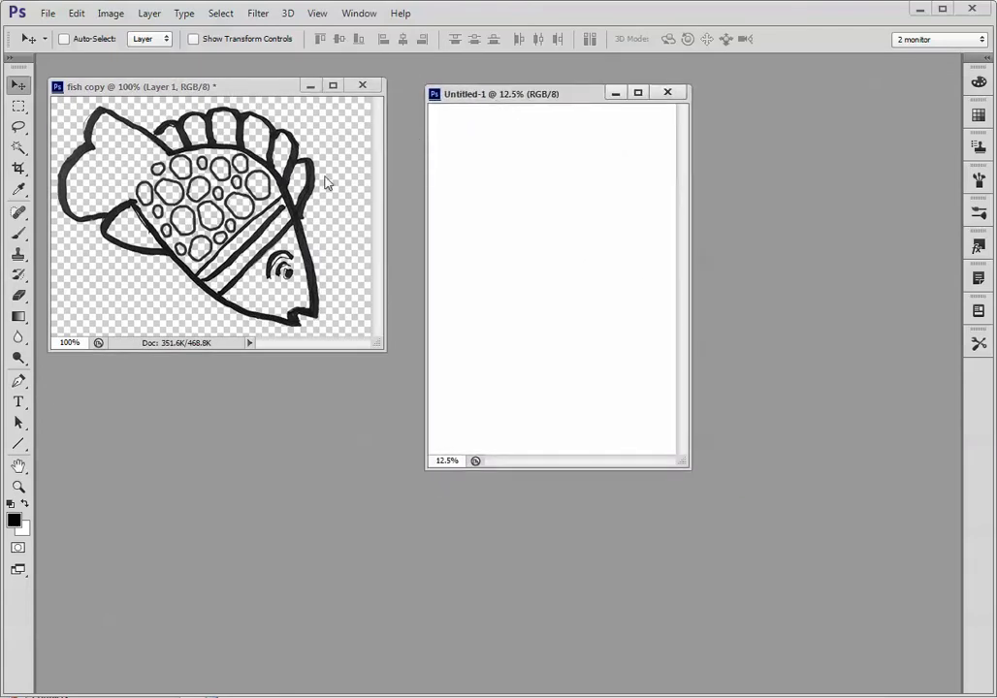
Step: Drag the fish from its window onto the upper centre of the Untitled-1 page
left_click(222, 92)
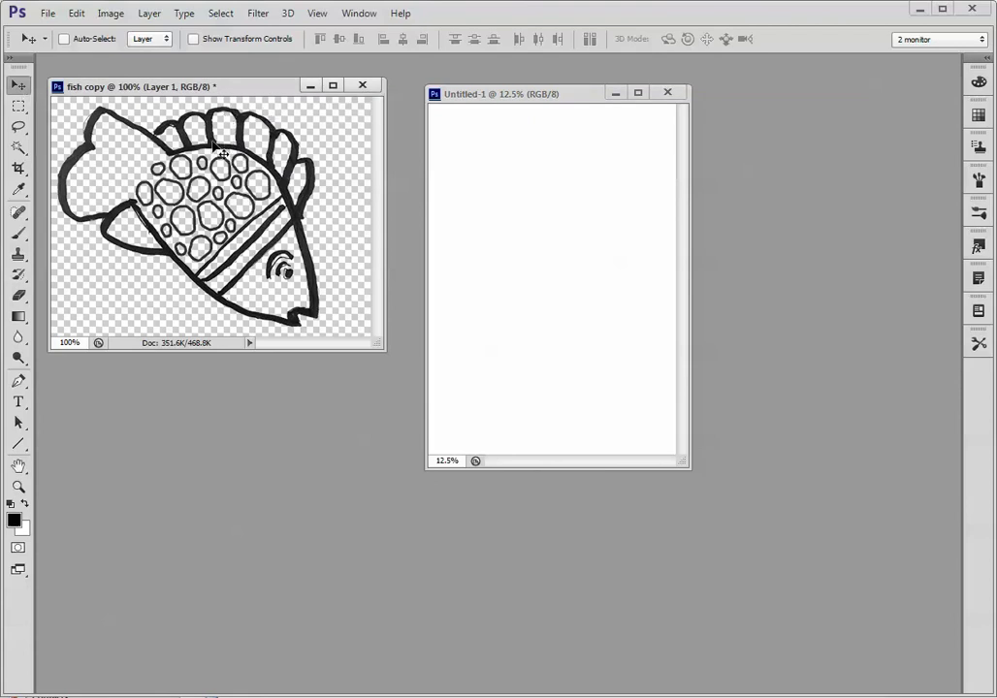
left_click_drag(213, 143, 567, 184)
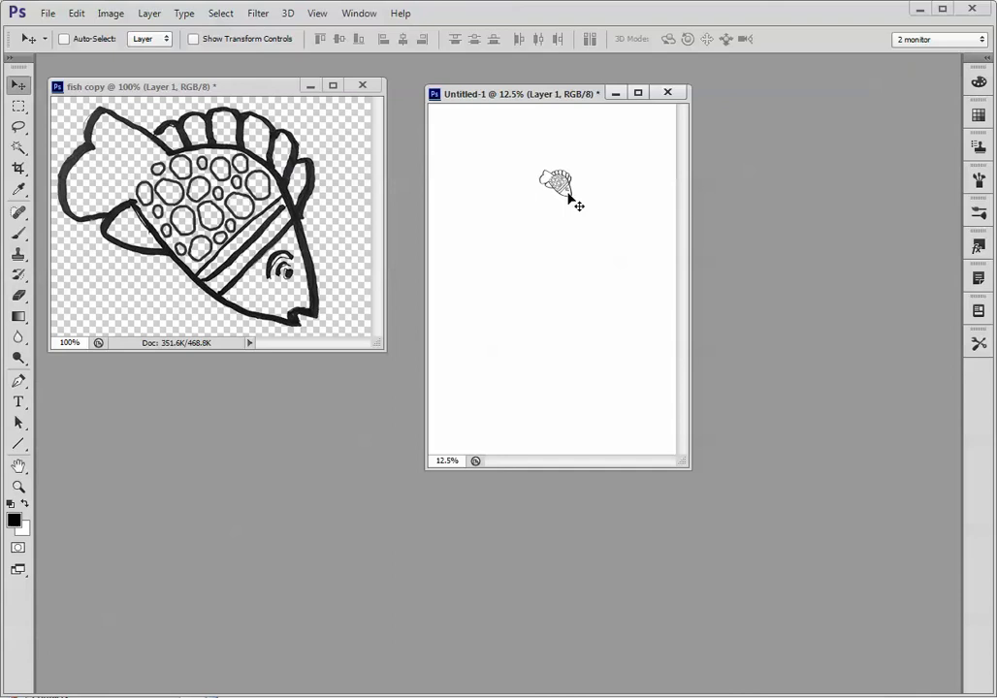
left_click(901, 43)
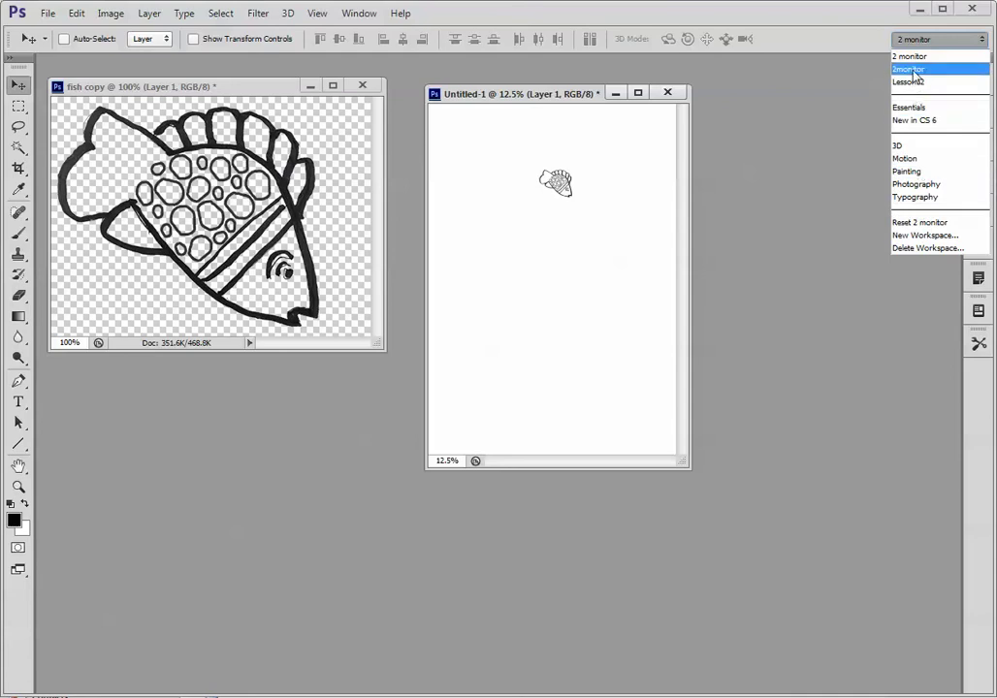
Step: Switch to the Essentials workspace and nudge the Untitled-1 window down and right
left_click(917, 107)
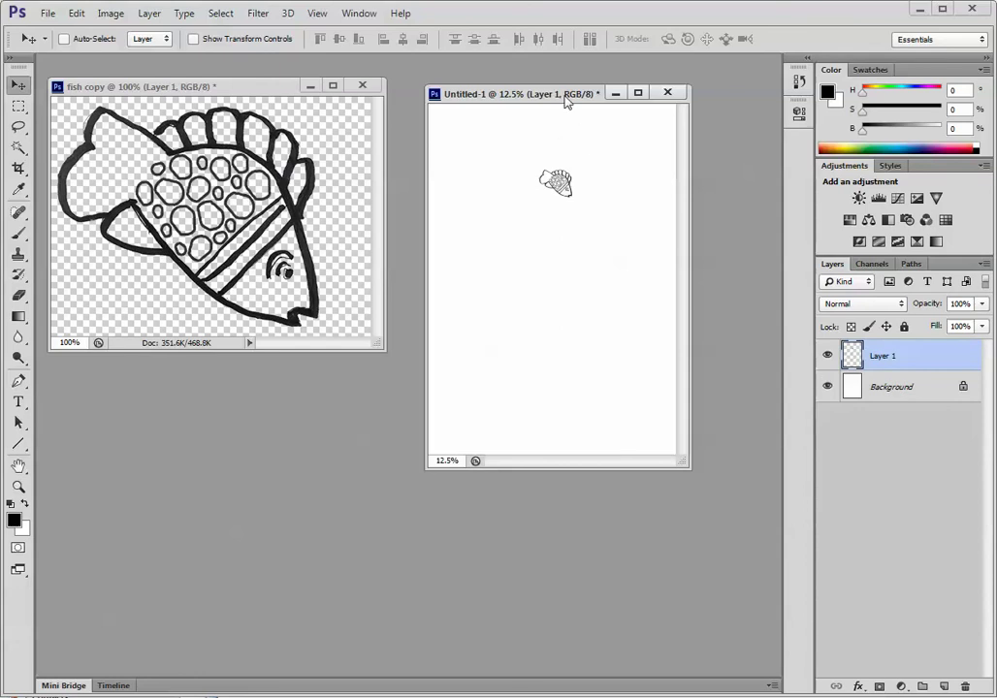
left_click_drag(568, 101, 606, 151)
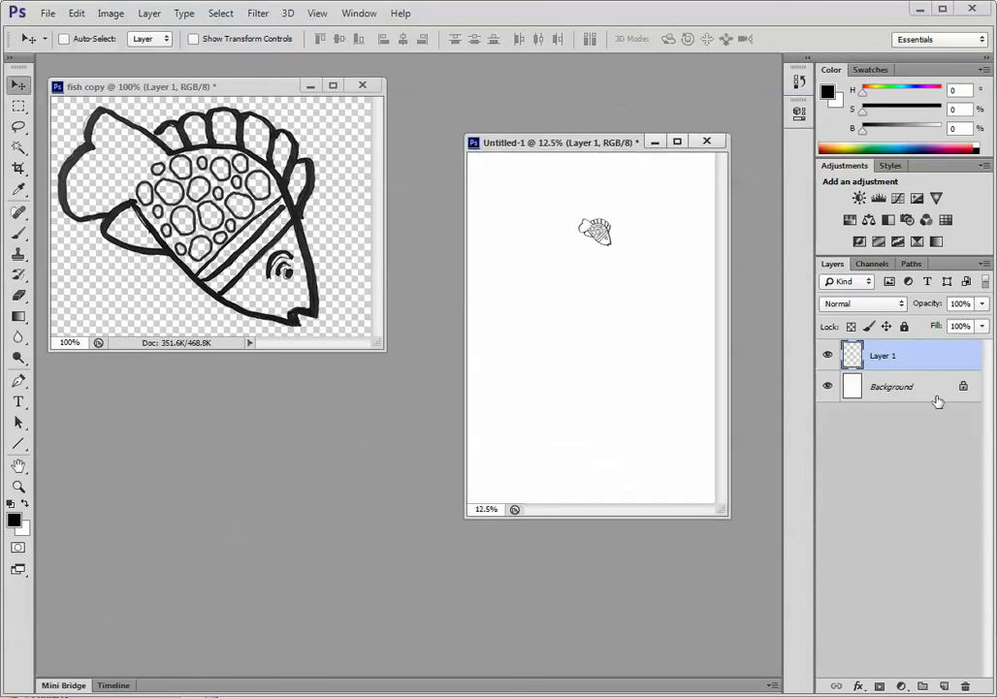
Step: Drag Layer 1 from the fish copy's Layers panel into Untitled-1, creating a second fish on Layer 2
left_click(260, 93)
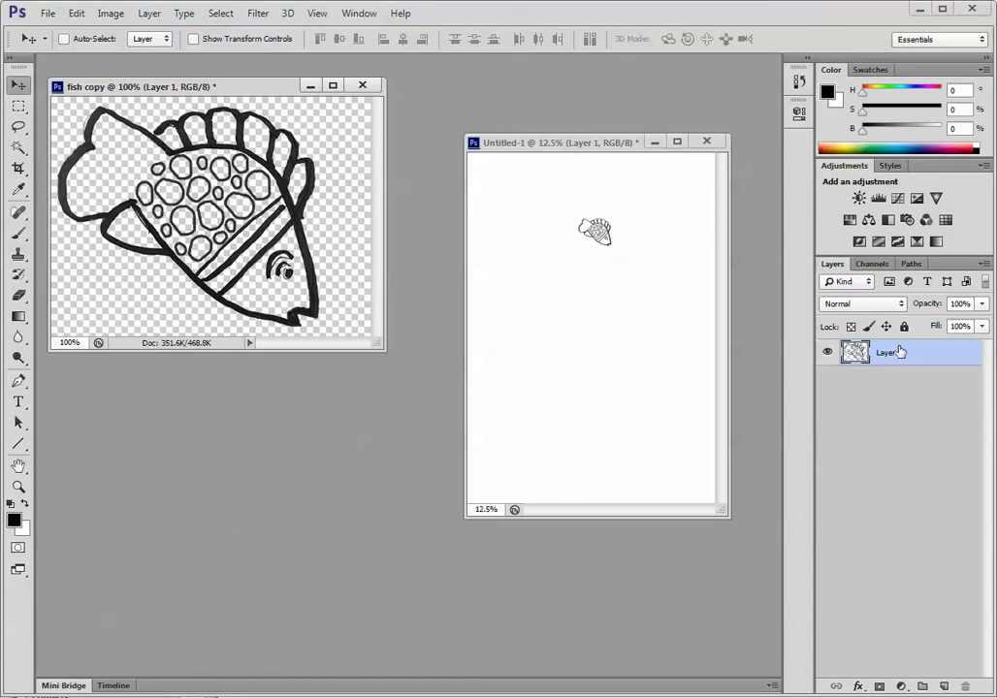
left_click_drag(821, 351, 559, 301)
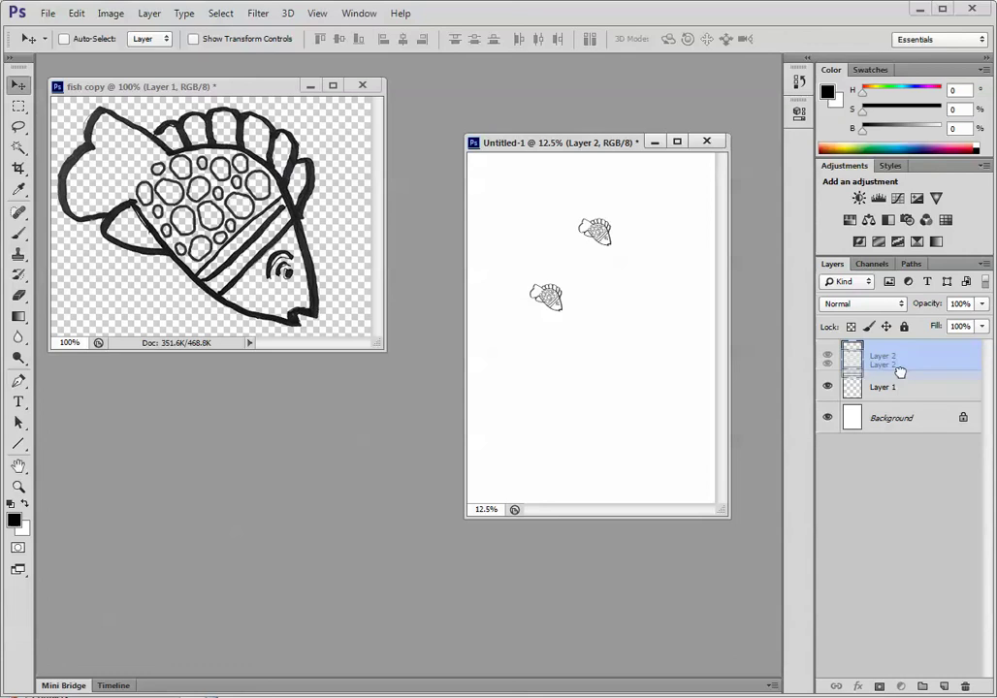